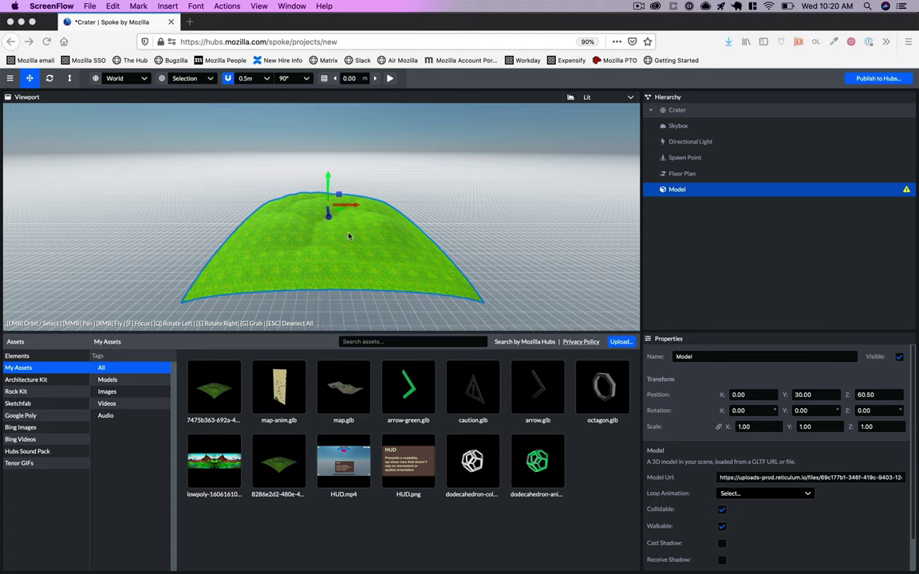
- Copy the hill Model's URL in Spoke and load it in a new browser tab to download the .glb
{"action": "scroll", "coordinate": [316, 235], "scroll_direction": "up", "scroll_amount": 5}
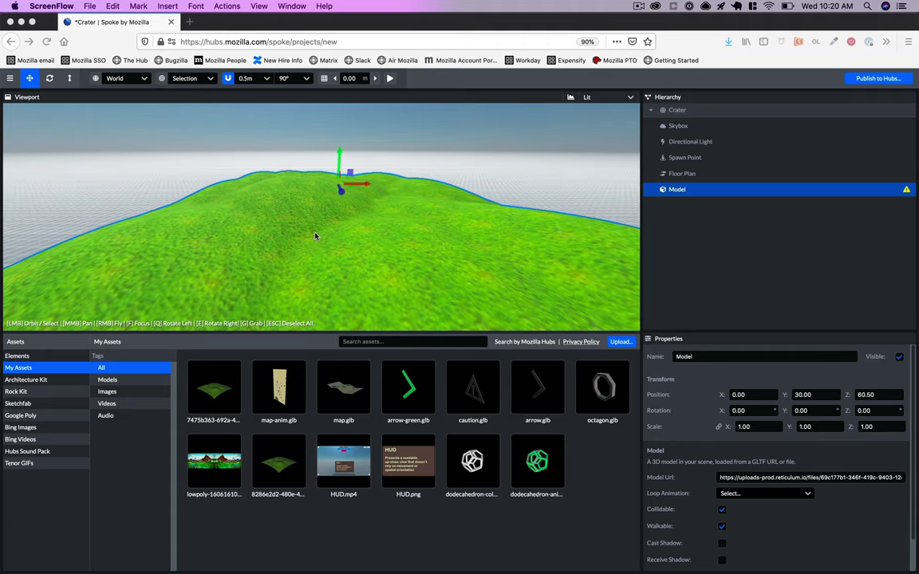
{"action": "scroll", "coordinate": [316, 236], "scroll_direction": "down", "scroll_amount": 4}
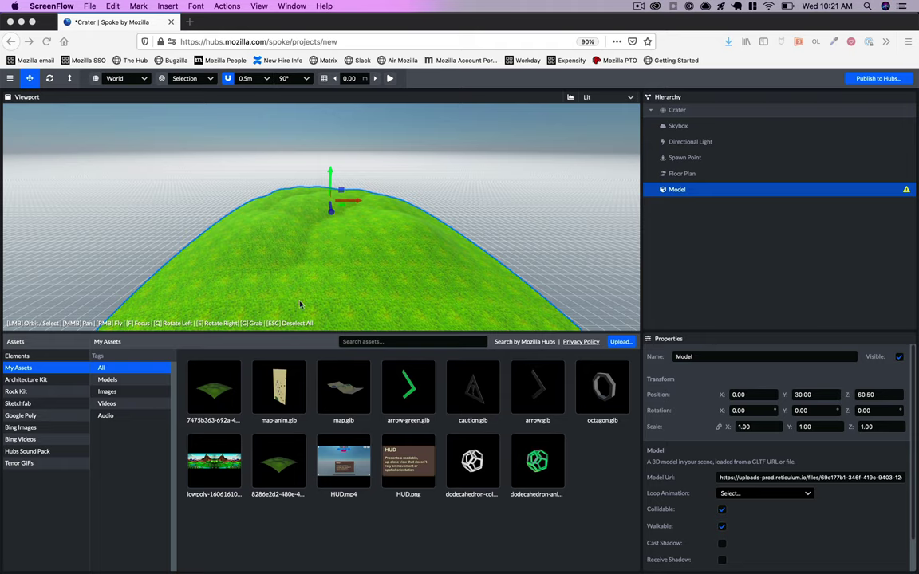
{"action": "left_click", "coordinate": [773, 481]}
{"action": "left_click", "coordinate": [771, 478]}
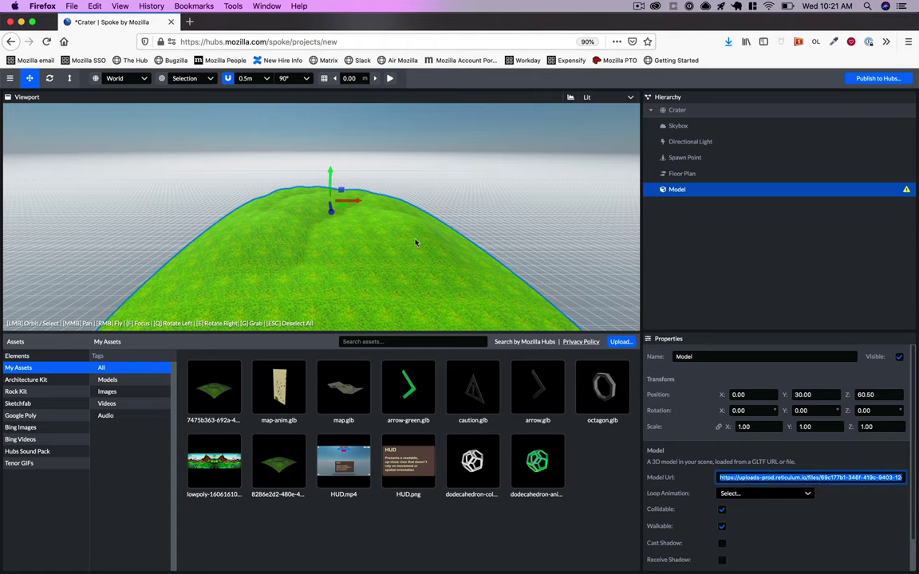
{"action": "left_click", "coordinate": [670, 192]}
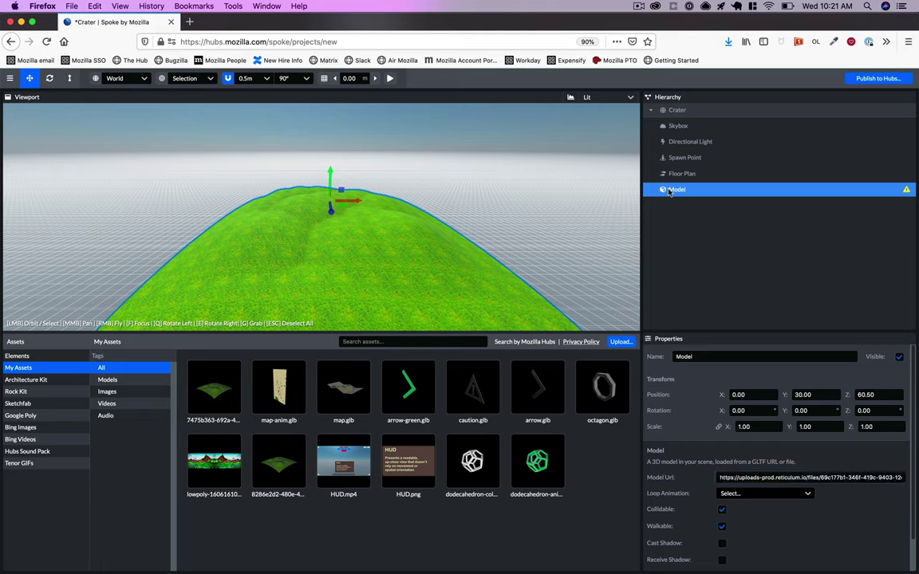
{"action": "left_click", "coordinate": [757, 478]}
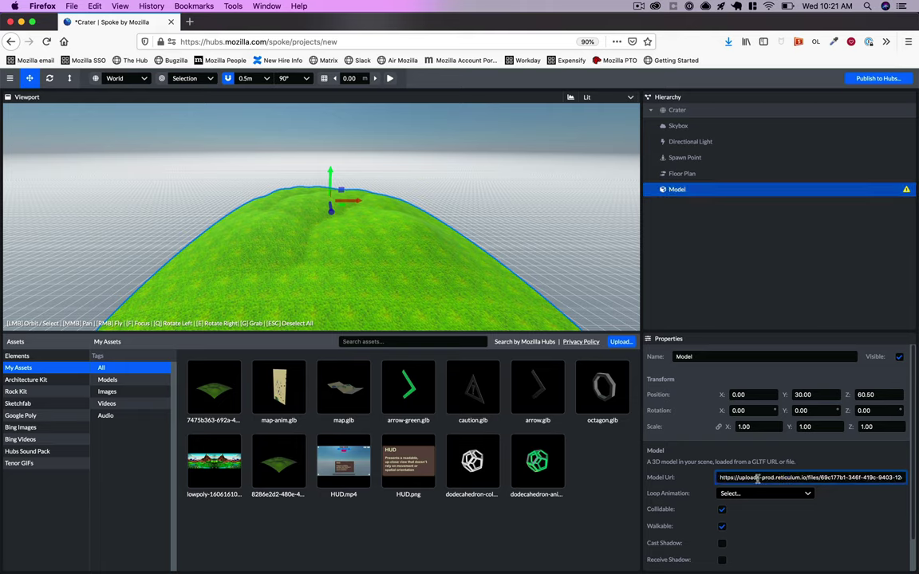
{"action": "triple_click", "coordinate": [758, 478]}
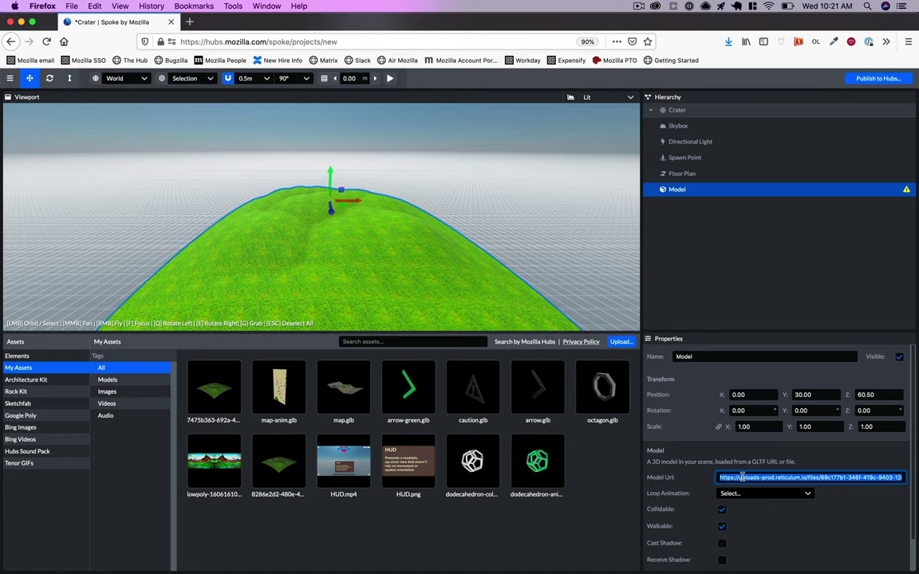
{"action": "key", "text": "super+t"}
{"action": "key", "text": "Return"}
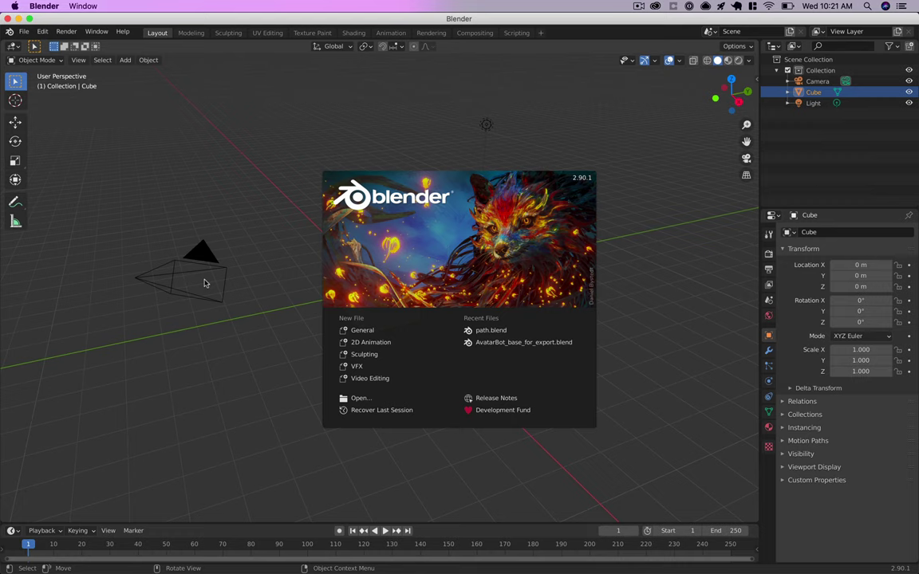
- Dismiss the splash screen and delete the default cube
{"action": "left_click", "coordinate": [331, 185]}
{"action": "right_click", "coordinate": [394, 289]}
{"action": "left_click", "coordinate": [402, 464]}
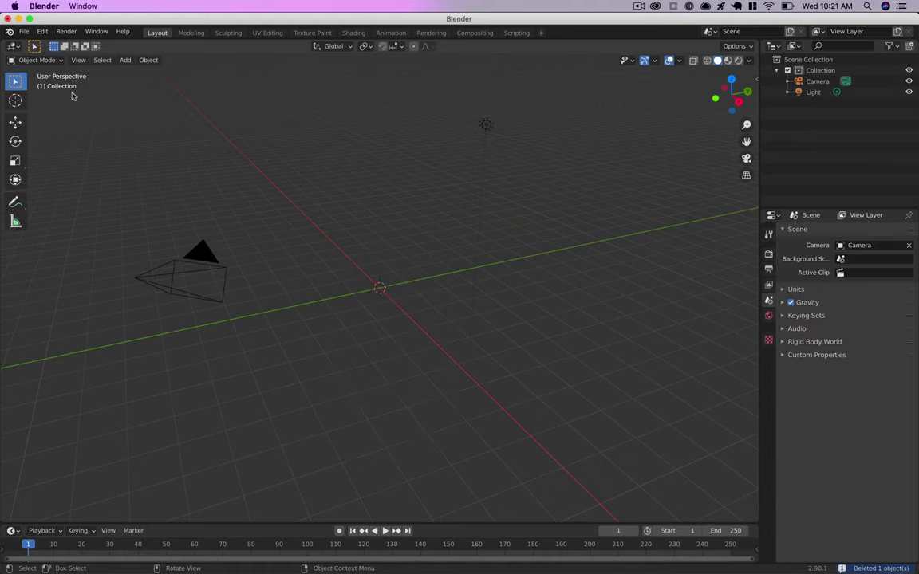
- Import the downloaded terrain .glb from Downloads via glTF 2.0 and orbit to face it
{"action": "left_click", "coordinate": [24, 32]}
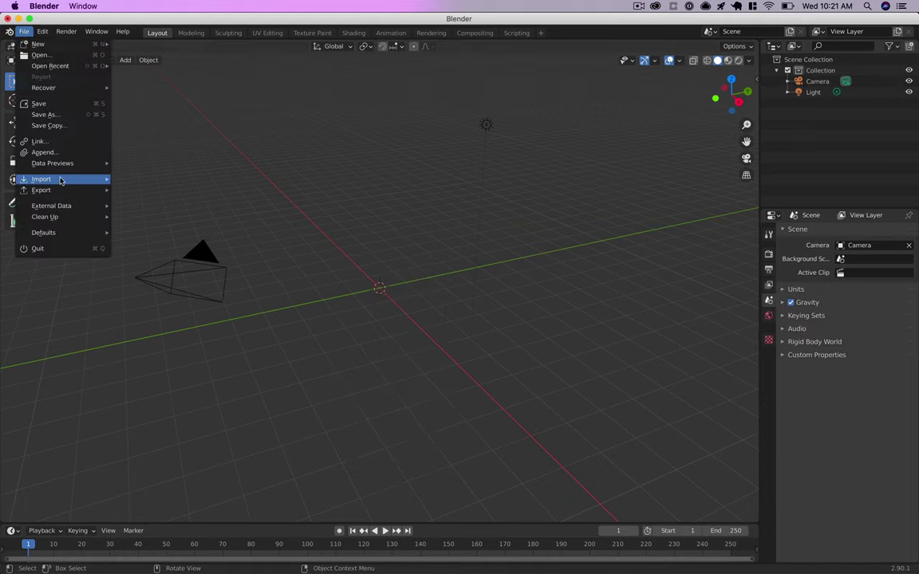
{"action": "mouse_move", "coordinate": [60, 179]}
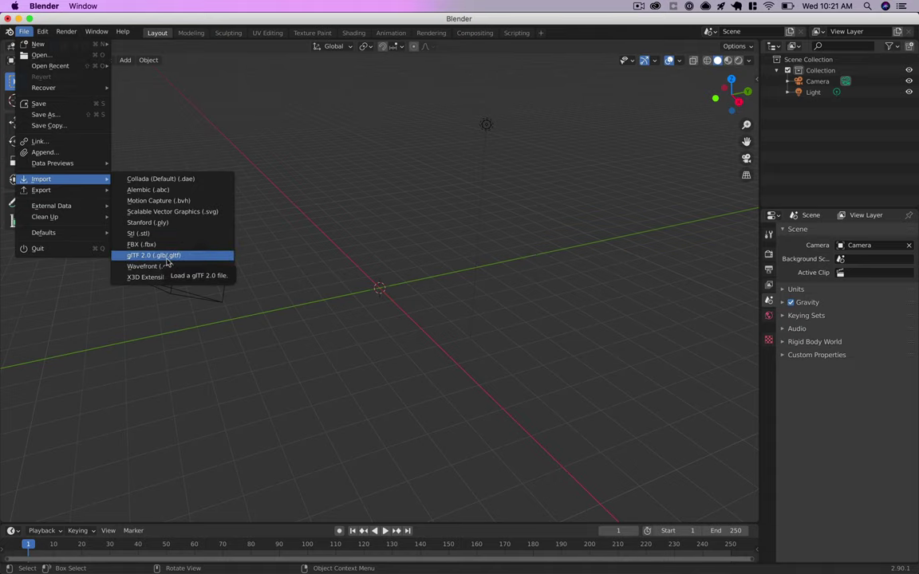
{"action": "left_click", "coordinate": [169, 257]}
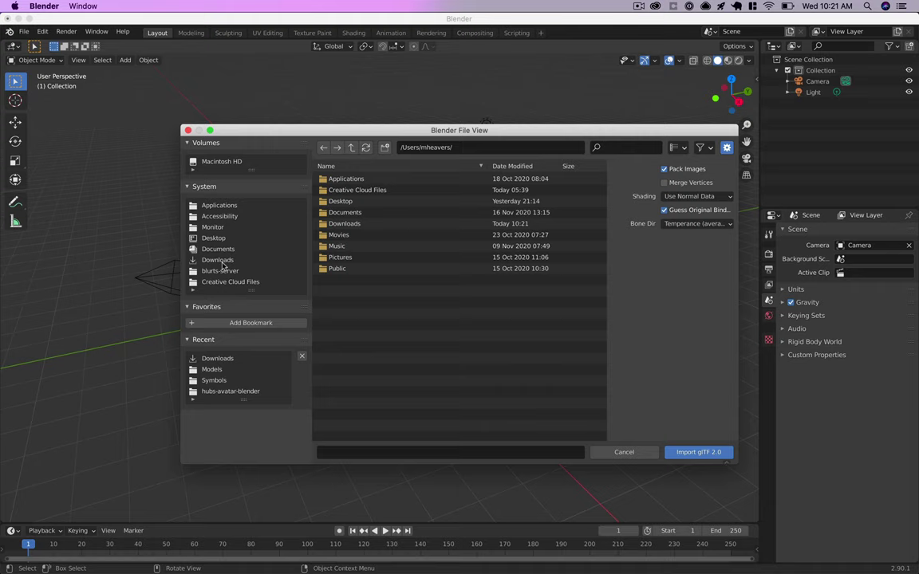
{"action": "left_click", "coordinate": [350, 225]}
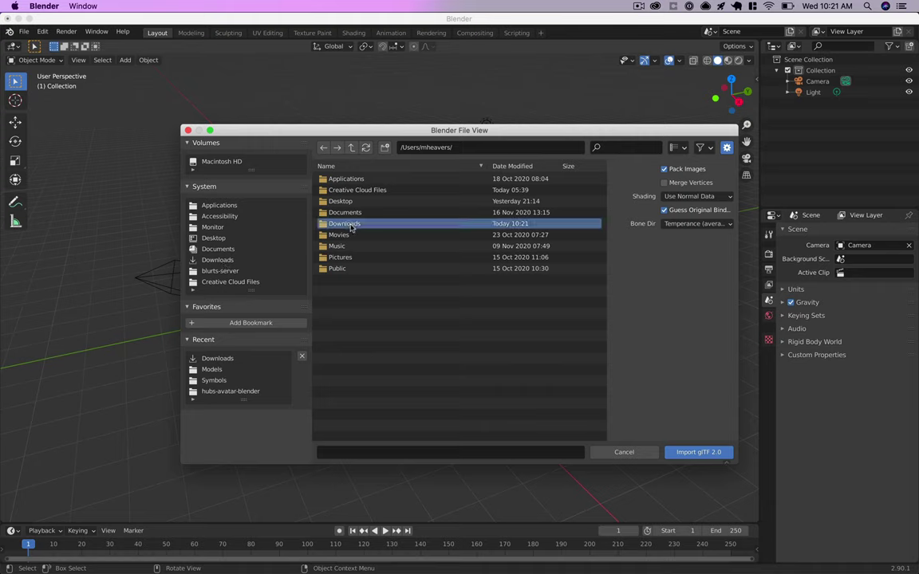
{"action": "left_click", "coordinate": [350, 226]}
{"action": "left_click", "coordinate": [350, 191]}
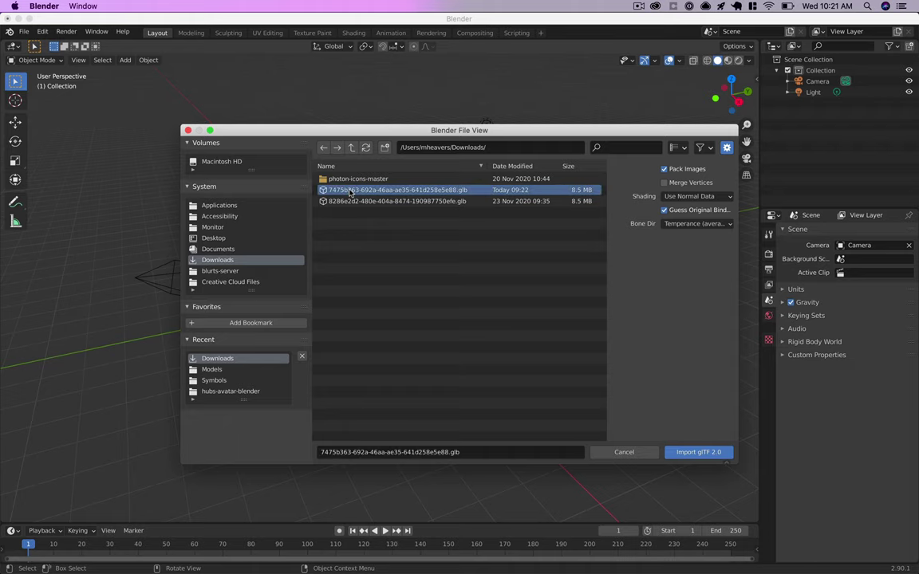
{"action": "double_click", "coordinate": [350, 191]}
{"action": "scroll", "coordinate": [416, 291], "scroll_direction": "down", "scroll_amount": 10}
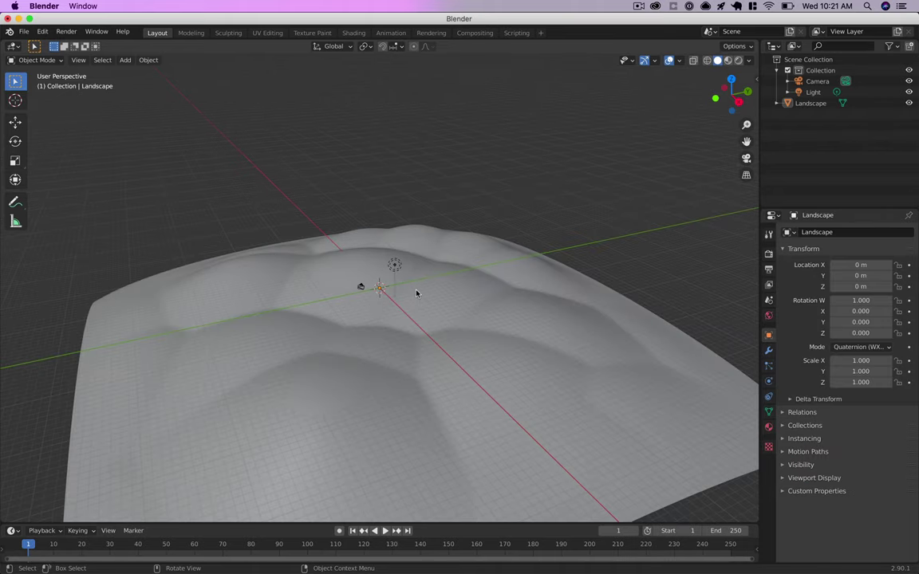
{"action": "scroll", "coordinate": [415, 293], "scroll_direction": "up", "scroll_amount": 3}
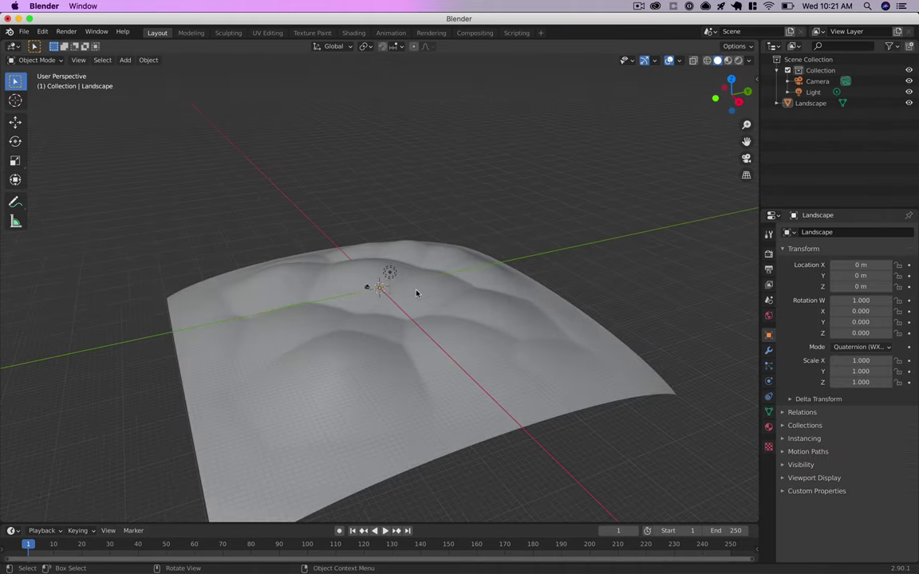
{"action": "scroll", "coordinate": [416, 293], "scroll_direction": "down", "scroll_amount": 2}
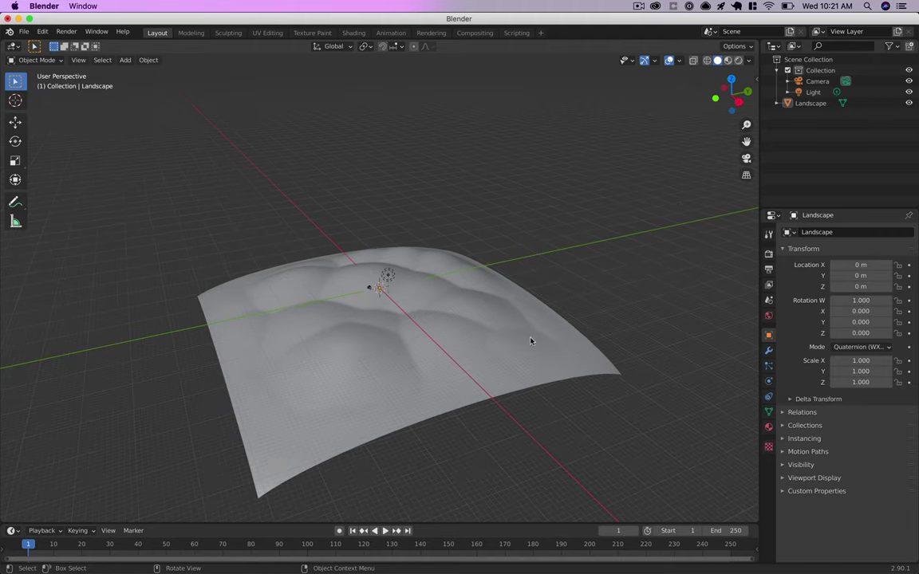
{"action": "middle_click_drag", "start_coordinate": [530, 342], "coordinate": [500, 356]}
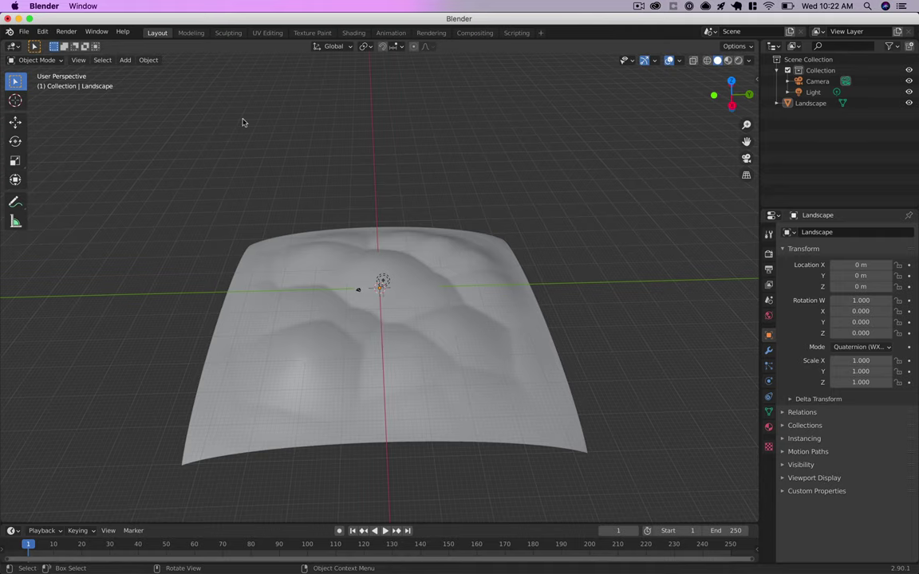
- In the Texture Paint workspace, frame the terrain and set the brush to yellow with 15 px radius
{"action": "left_click", "coordinate": [312, 33]}
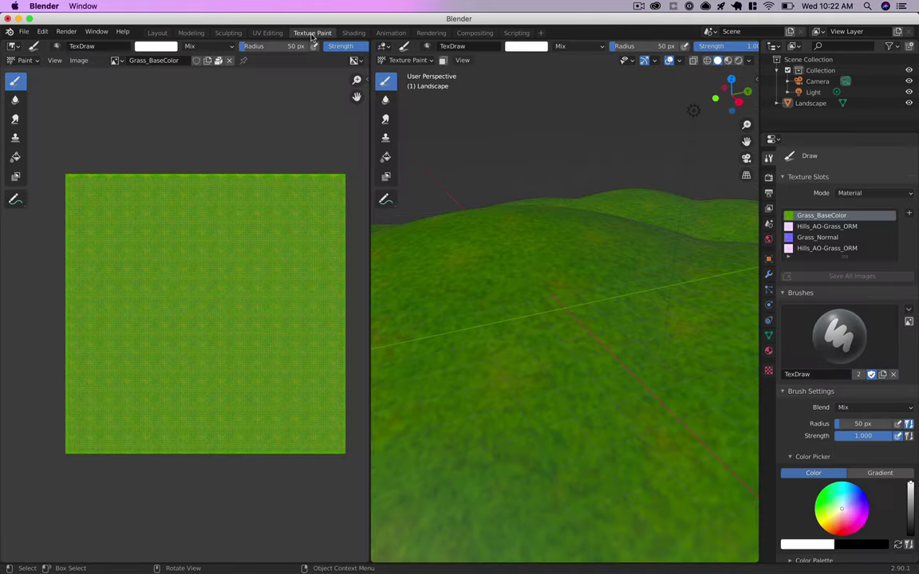
{"action": "middle_click_drag", "start_coordinate": [625, 310], "coordinate": [581, 359]}
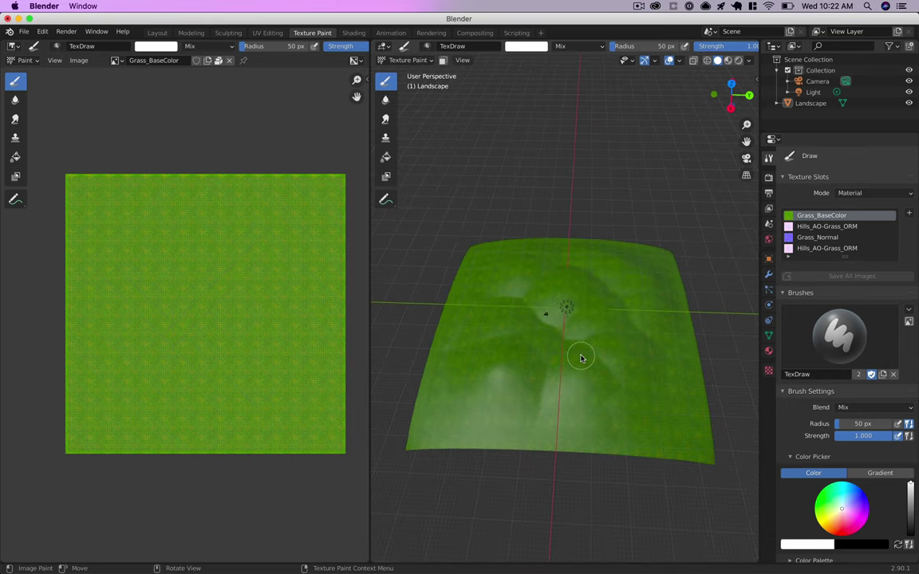
{"action": "scroll", "coordinate": [580, 358], "scroll_direction": "up", "scroll_amount": 2}
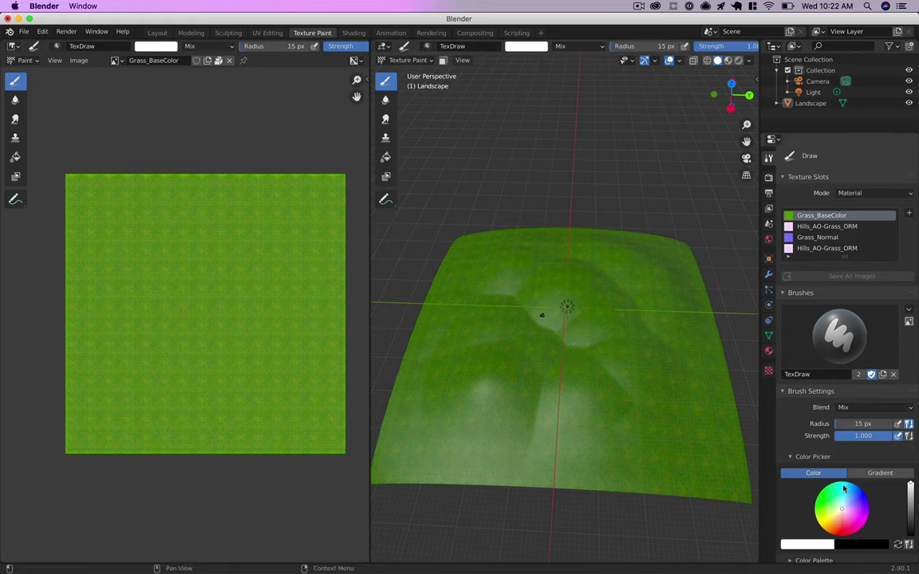
{"action": "left_click", "coordinate": [817, 520]}
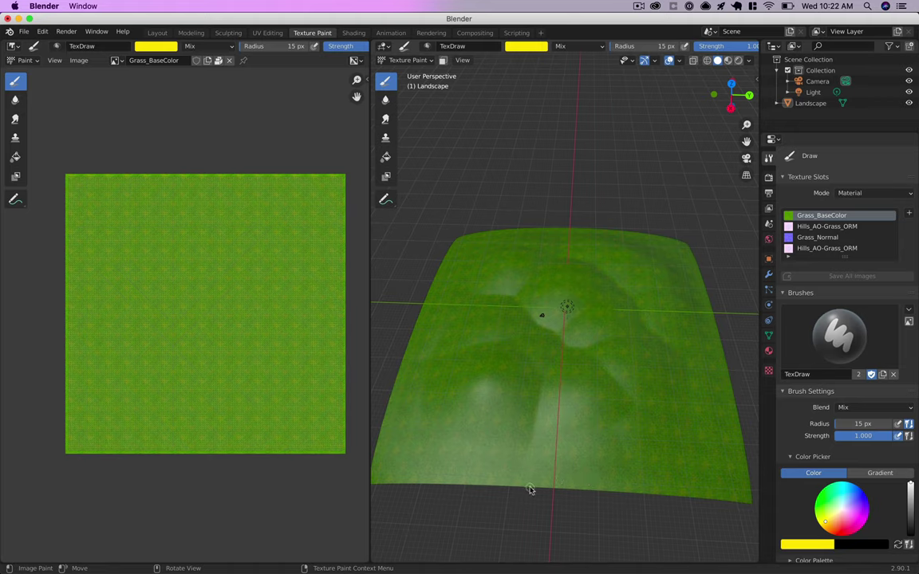
- Paint yellow path strokes up from the terrain's lower edge and onto the right-hand path
{"action": "mouse_move", "coordinate": [530, 489]}
{"action": "left_mouse_down"}
{"action": "mouse_move", "coordinate": [531, 463]}
{"action": "mouse_move", "coordinate": [550, 448]}
{"action": "mouse_move", "coordinate": [610, 433]}
{"action": "mouse_move", "coordinate": [629, 412]}
{"action": "mouse_move", "coordinate": [626, 383]}
{"action": "mouse_move", "coordinate": [597, 366]}
{"action": "mouse_move", "coordinate": [594, 352]}
{"action": "mouse_move", "coordinate": [627, 332]}
{"action": "mouse_move", "coordinate": [636, 304]}
{"action": "mouse_move", "coordinate": [601, 263]}
{"action": "mouse_move", "coordinate": [564, 242]}
{"action": "mouse_move", "coordinate": [507, 234]}
{"action": "mouse_move", "coordinate": [463, 265]}
{"action": "mouse_move", "coordinate": [477, 296]}
{"action": "mouse_move", "coordinate": [507, 300]}
{"action": "mouse_move", "coordinate": [525, 322]}
{"action": "mouse_move", "coordinate": [437, 363]}
{"action": "mouse_move", "coordinate": [425, 380]}
{"action": "mouse_move", "coordinate": [435, 419]}
{"action": "mouse_move", "coordinate": [455, 433]}
{"action": "mouse_move", "coordinate": [542, 445]}
{"action": "left_mouse_up"}
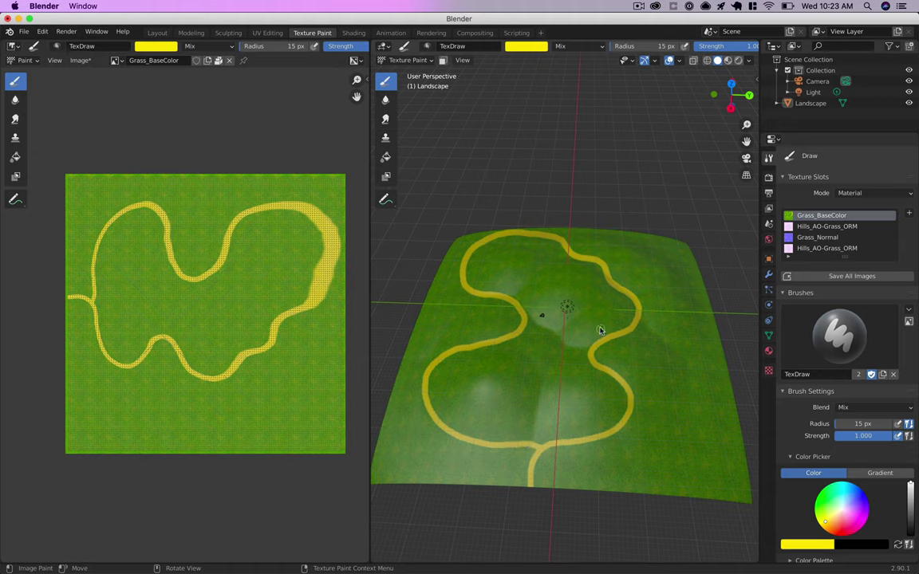
{"action": "mouse_move", "coordinate": [593, 356]}
{"action": "left_mouse_down"}
{"action": "mouse_move", "coordinate": [562, 344]}
{"action": "mouse_move", "coordinate": [587, 308]}
{"action": "mouse_move", "coordinate": [577, 285]}
{"action": "mouse_move", "coordinate": [552, 288]}
{"action": "mouse_move", "coordinate": [519, 335]}
{"action": "mouse_move", "coordinate": [488, 328]}
{"action": "mouse_move", "coordinate": [509, 334]}
{"action": "mouse_move", "coordinate": [537, 366]}
{"action": "mouse_move", "coordinate": [527, 432]}
{"action": "mouse_move", "coordinate": [539, 445]}
{"action": "left_mouse_up"}
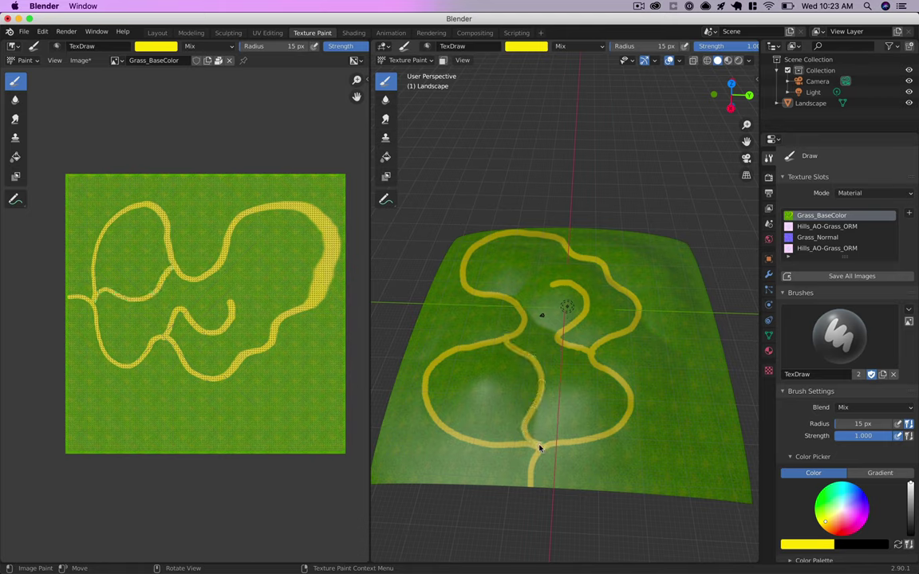
- Start a glTF 2.0 export and choose the destination folder
{"action": "left_click", "coordinate": [23, 31]}
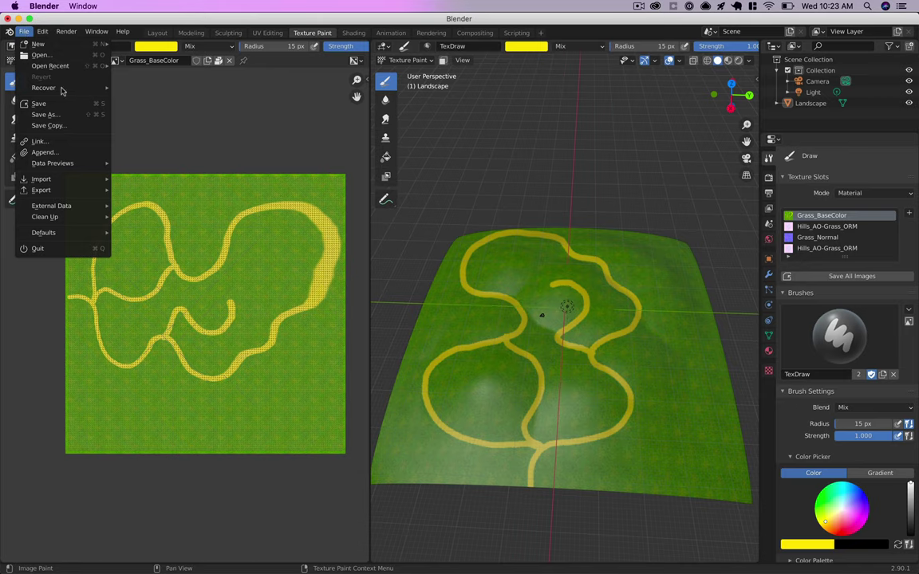
{"action": "mouse_move", "coordinate": [79, 211]}
{"action": "mouse_move", "coordinate": [66, 189]}
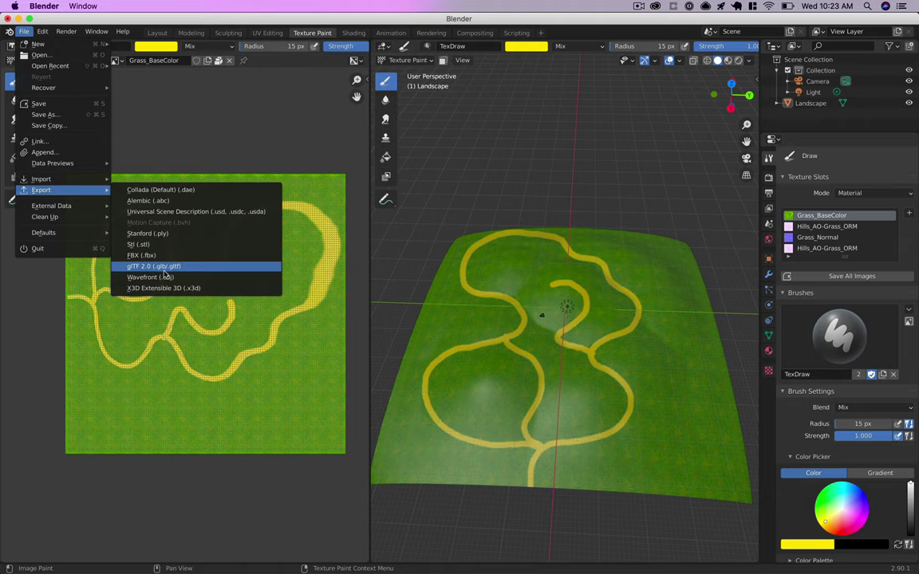
{"action": "left_click", "coordinate": [165, 270]}
{"action": "double_click", "coordinate": [334, 183]}
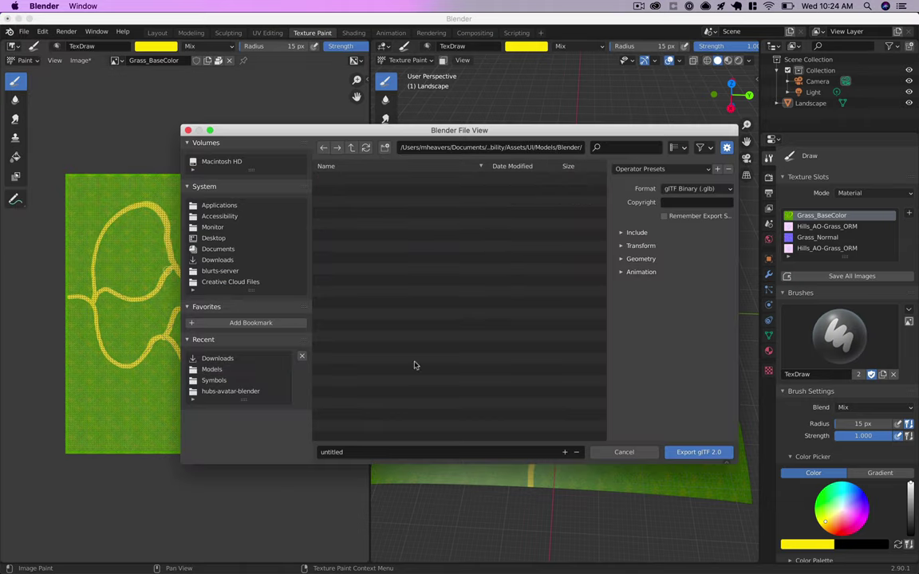
- Name the export hill-path, keep glTF Binary (.glb) format, and export it
{"action": "left_click", "coordinate": [345, 452]}
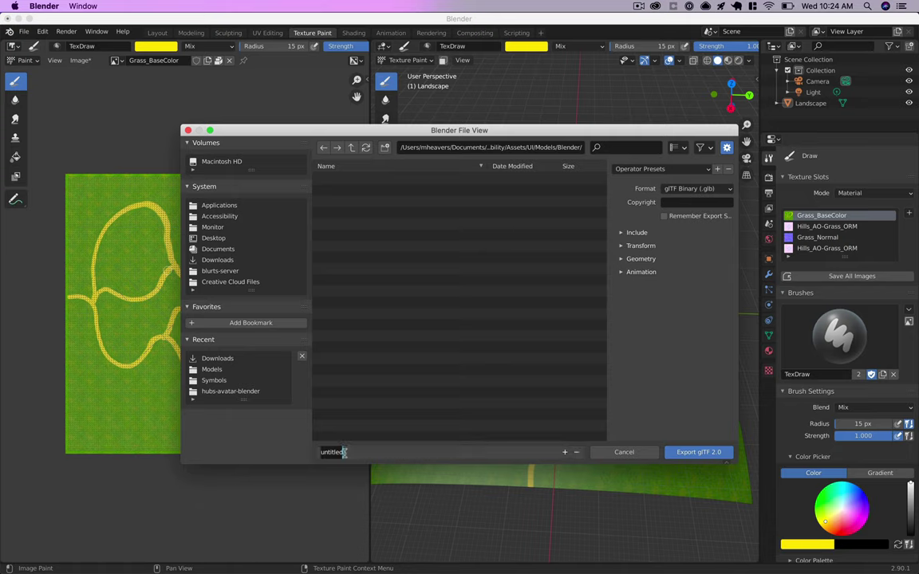
{"action": "key", "text": "super+a"}
{"action": "type", "text": "h"}
{"action": "left_click", "coordinate": [700, 453]}
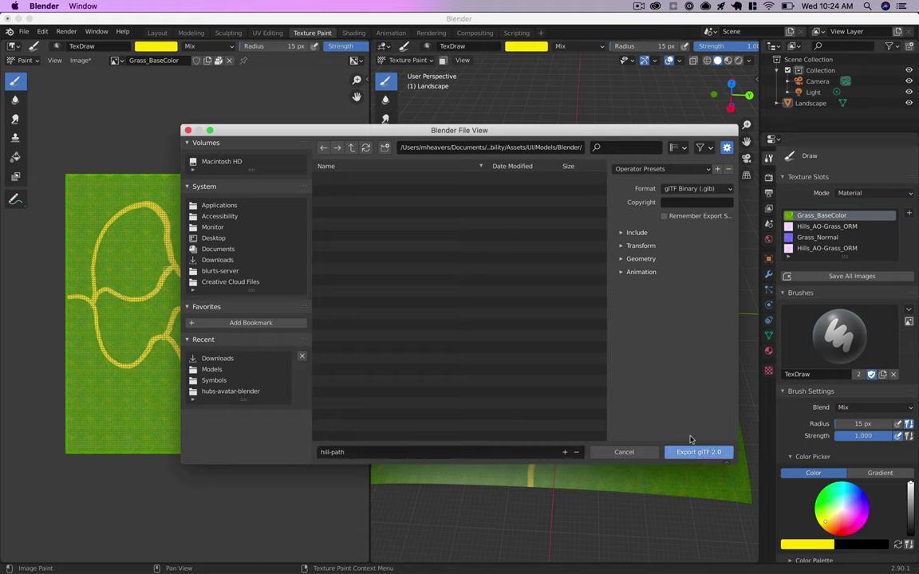
{"action": "left_click", "coordinate": [710, 190]}
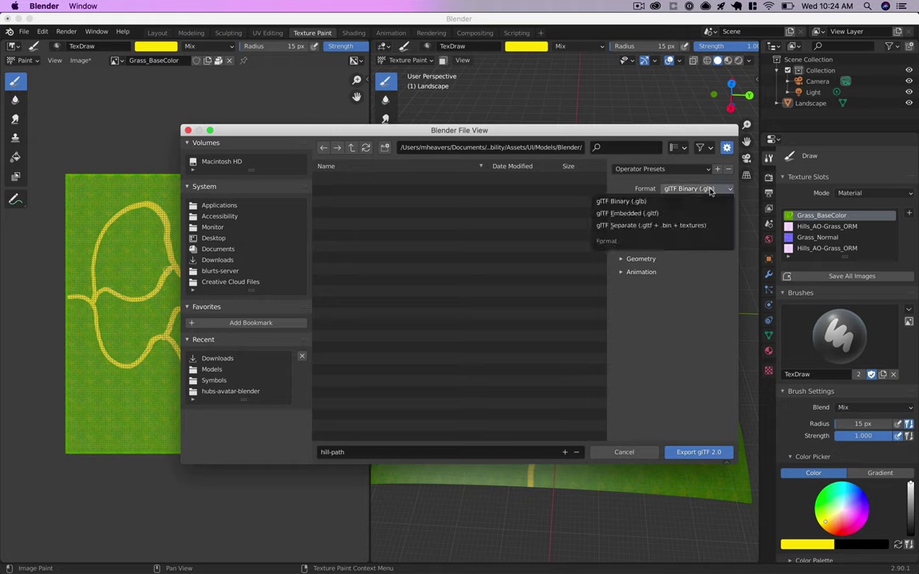
{"action": "left_click", "coordinate": [622, 201]}
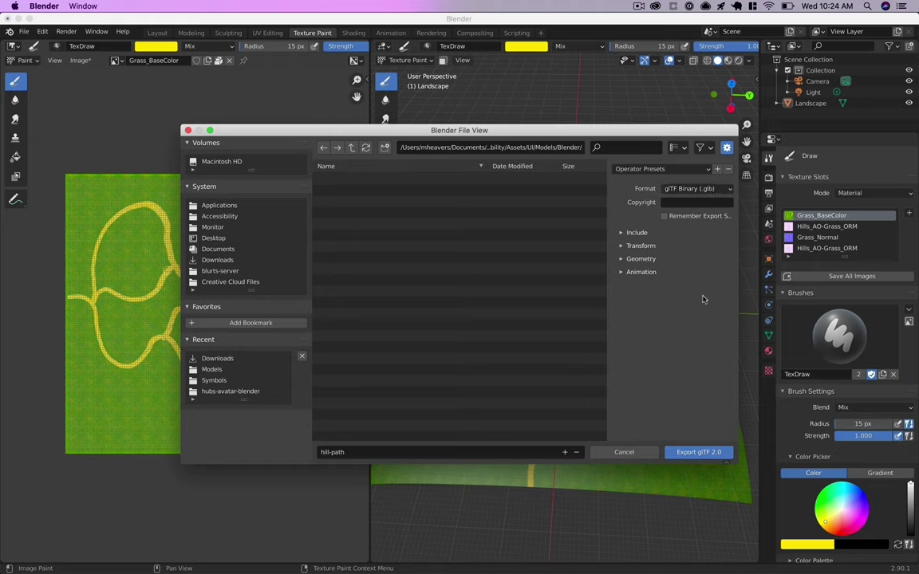
{"action": "left_click", "coordinate": [698, 452]}
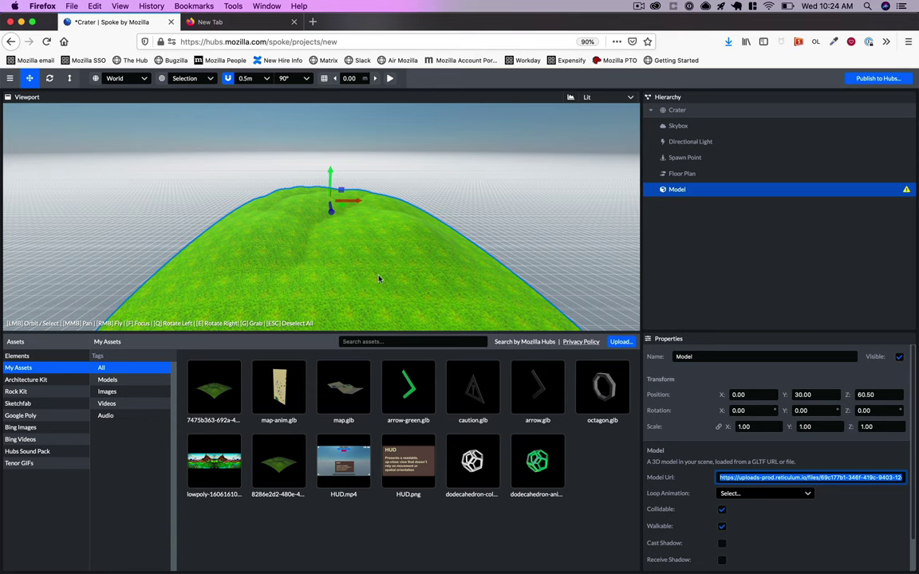
- Delete the old Model node, upload hill-path.glb from Finder, and place it in the scene
{"action": "key", "text": "Delete"}
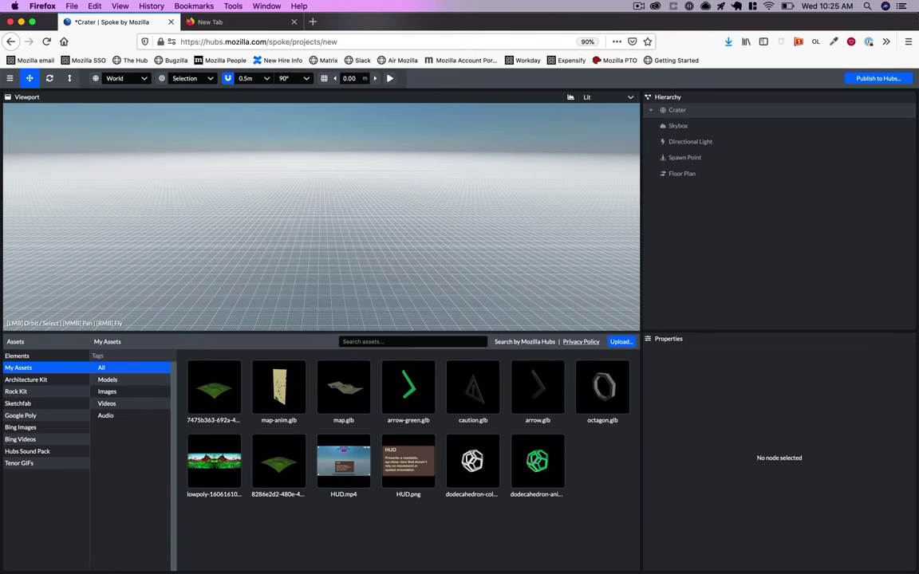
{"action": "key", "text": "super+Tab"}
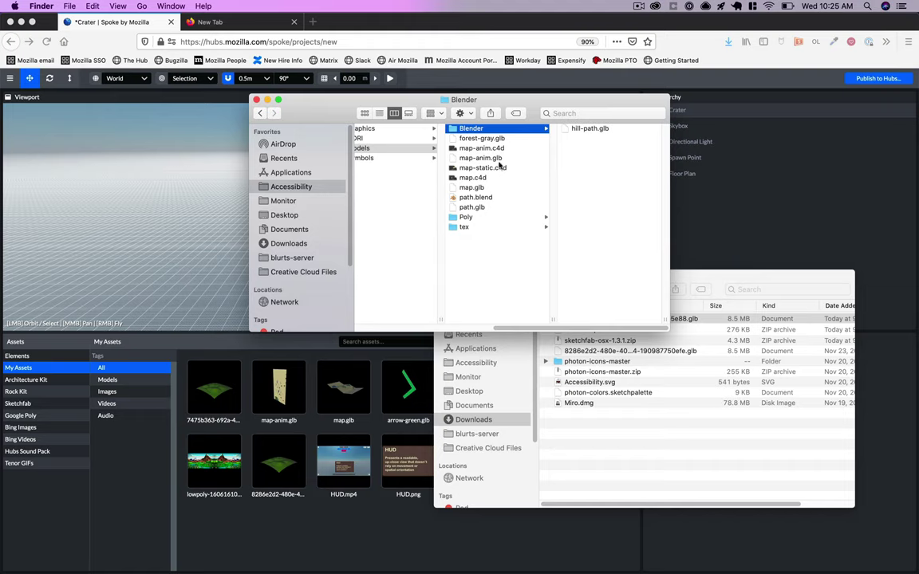
{"action": "left_click_drag", "start_coordinate": [581, 132], "coordinate": [251, 268]}
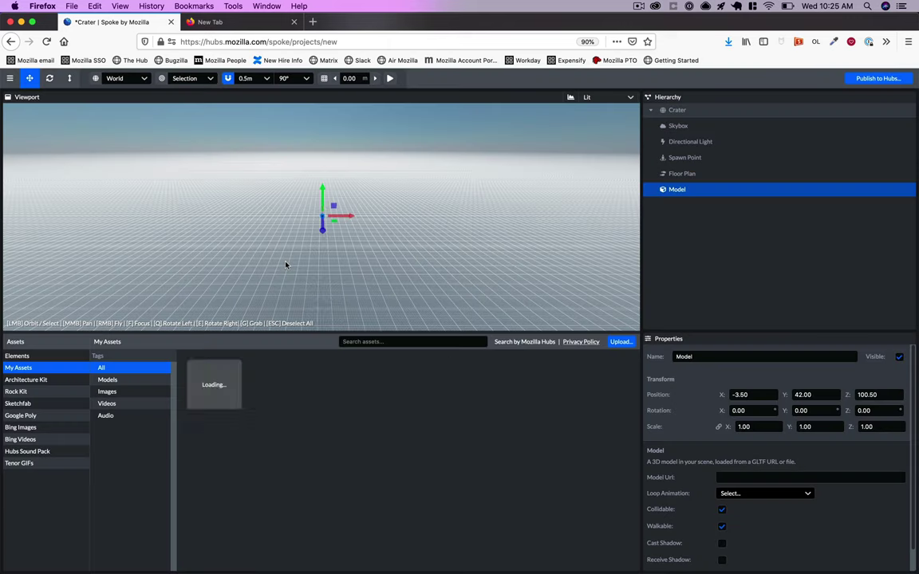
{"action": "left_click", "coordinate": [214, 389]}
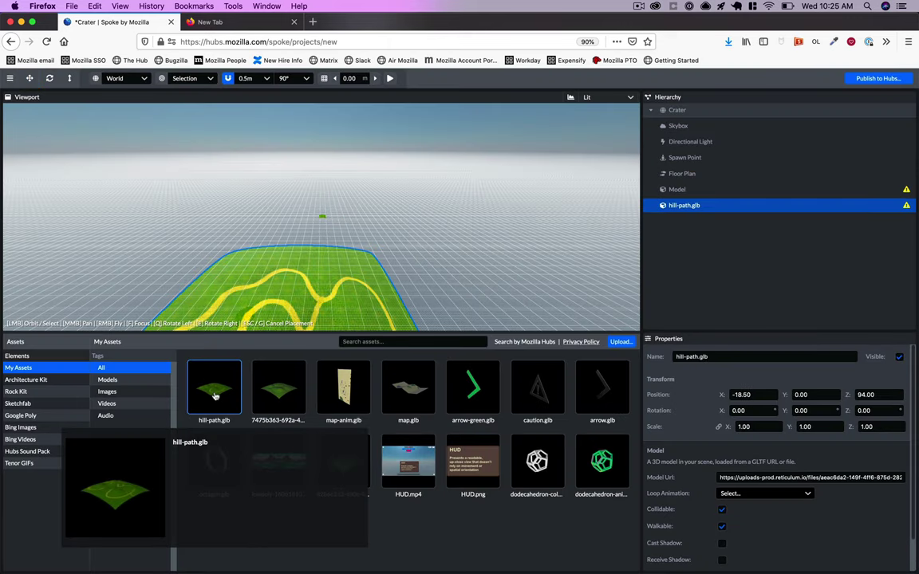